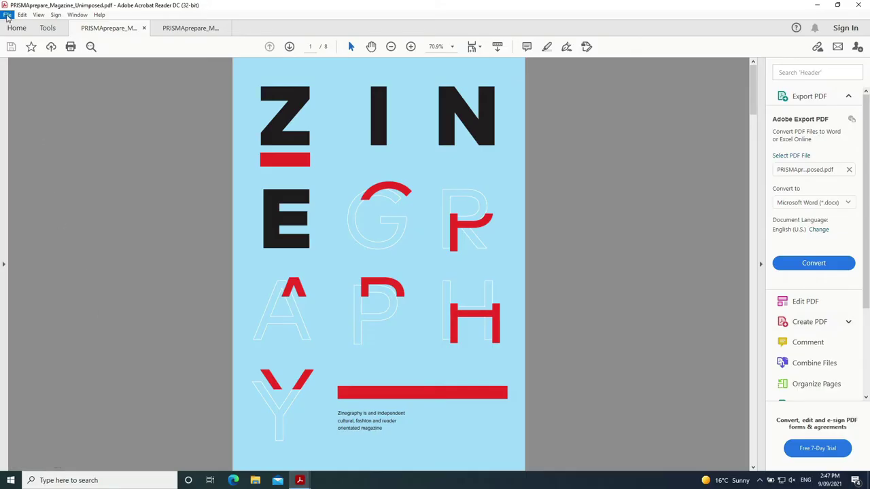
- Open the Canon printer's properties for printing the unimposed magazine and set page size A4 with output size A3
{"action": "left_click", "coordinate": [7, 15]}
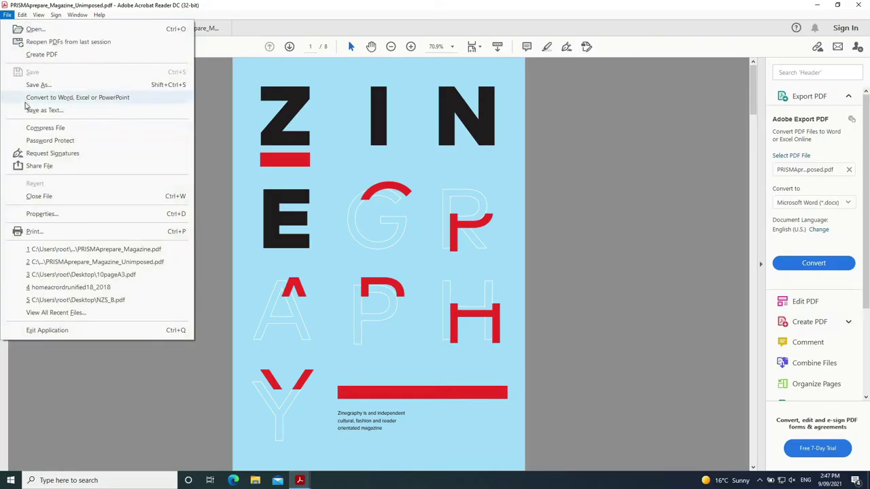
{"action": "left_click", "coordinate": [36, 232]}
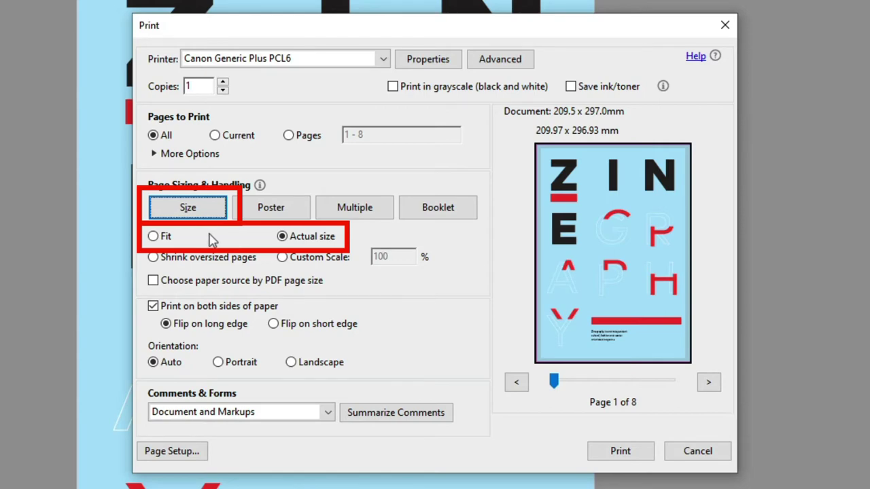
{"action": "left_click", "coordinate": [447, 68]}
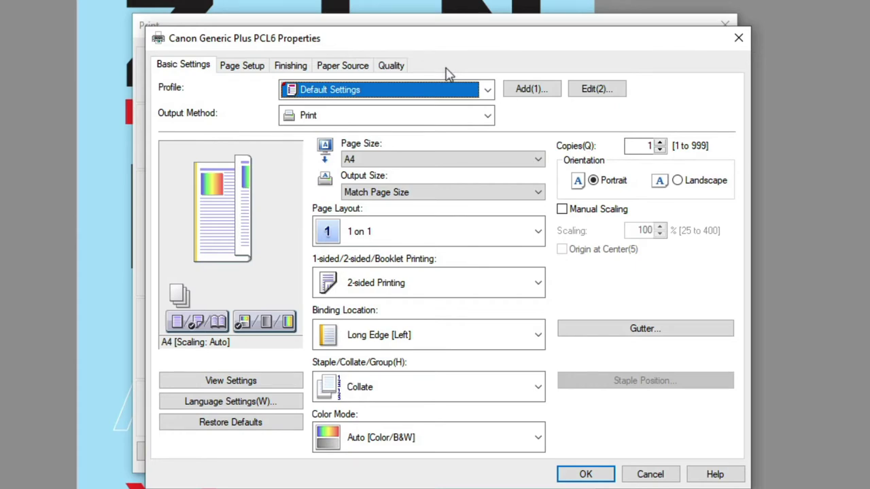
{"action": "left_click", "coordinate": [441, 160]}
{"action": "left_click", "coordinate": [397, 247]}
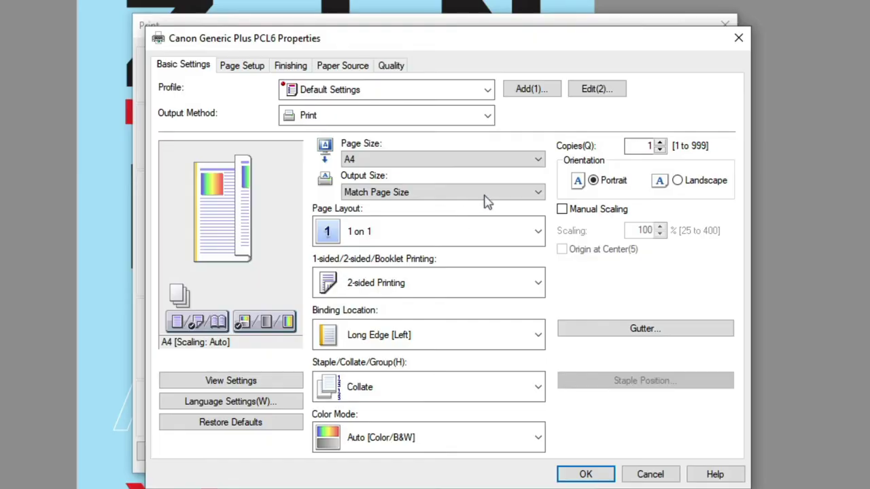
{"action": "left_click", "coordinate": [483, 196]}
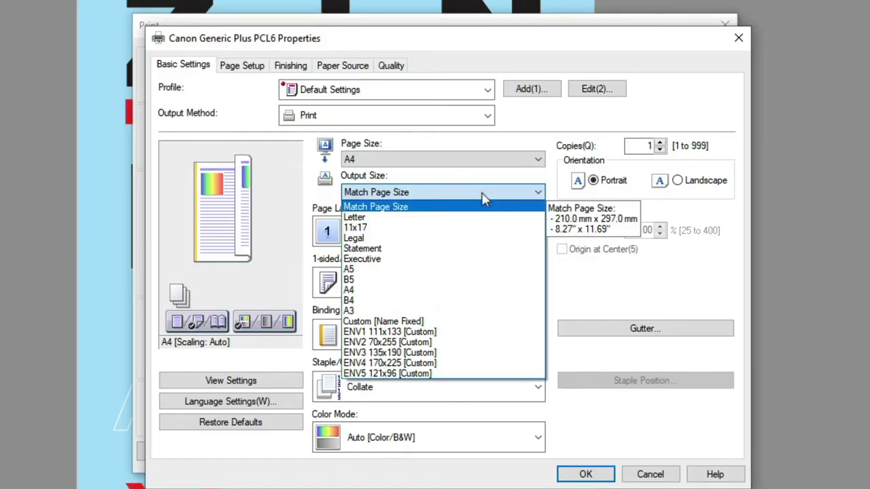
{"action": "left_click", "coordinate": [427, 311]}
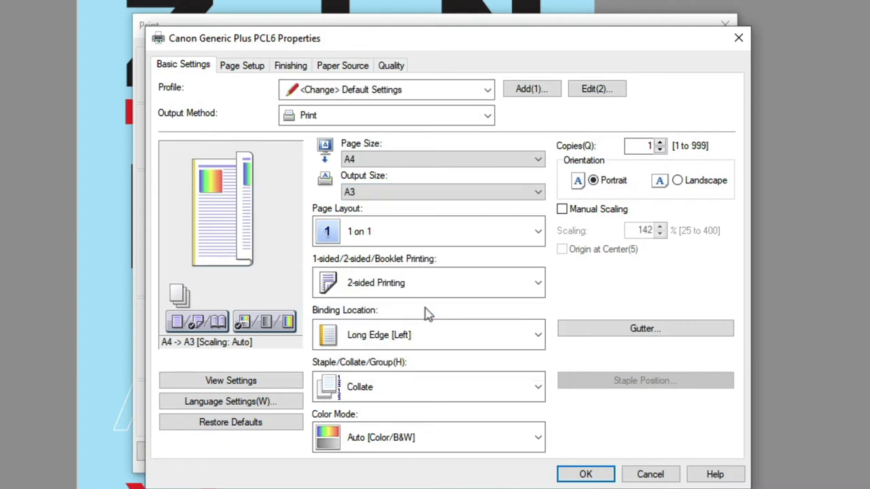
- Choose Booklet Printing with the Fold + Saddle Stitch setting and print the magazine
{"action": "left_click", "coordinate": [467, 285]}
{"action": "left_click", "coordinate": [439, 365]}
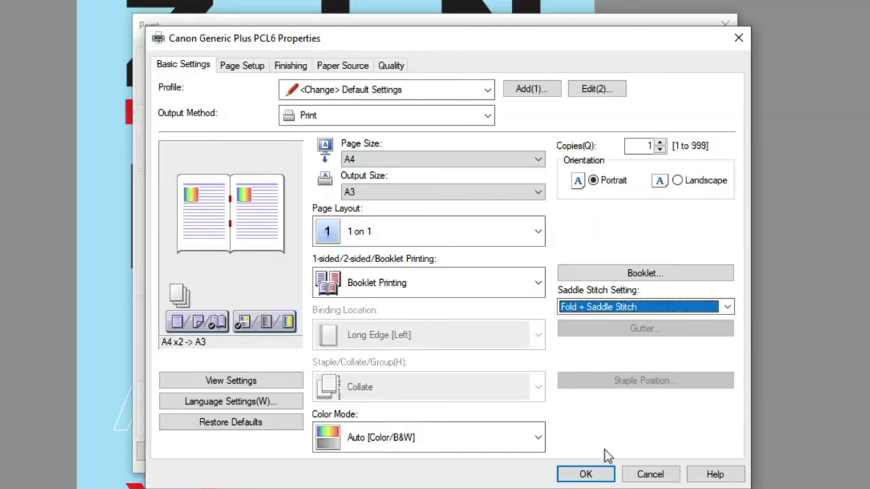
{"action": "left_click", "coordinate": [592, 474]}
{"action": "left_click", "coordinate": [611, 457]}
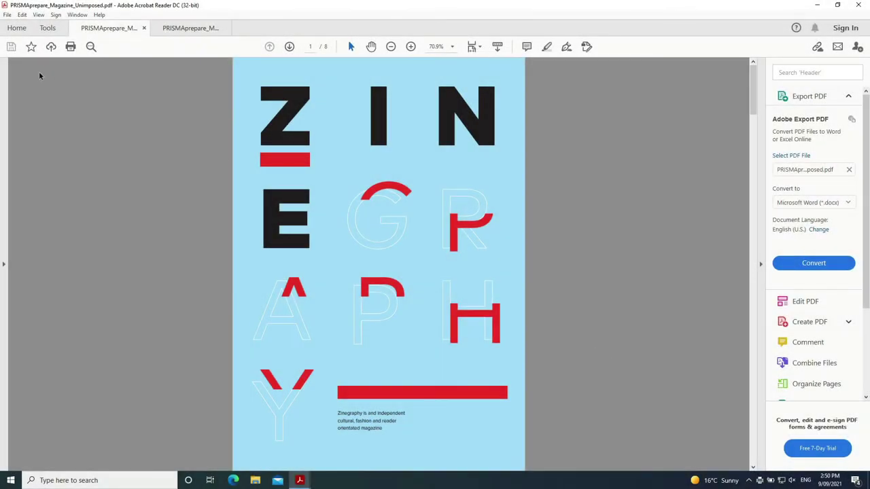
- Reopen the Canon printer's properties for the unimposed magazine and try A4 as the booklet's output size
{"action": "left_click", "coordinate": [6, 14]}
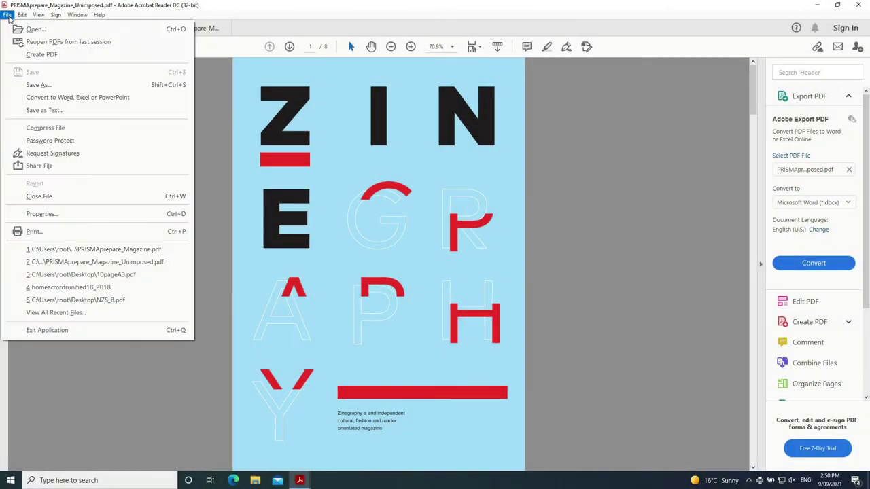
{"action": "left_click", "coordinate": [46, 232]}
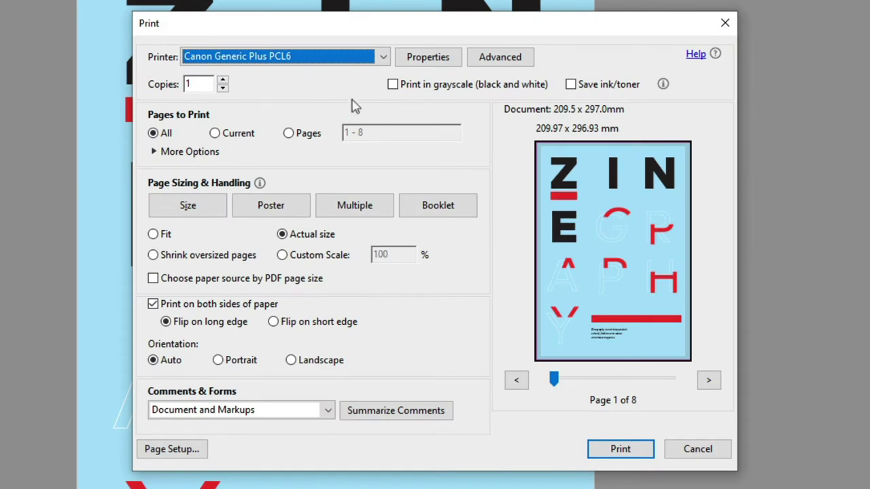
{"action": "left_click", "coordinate": [428, 58]}
{"action": "left_click", "coordinate": [406, 192]}
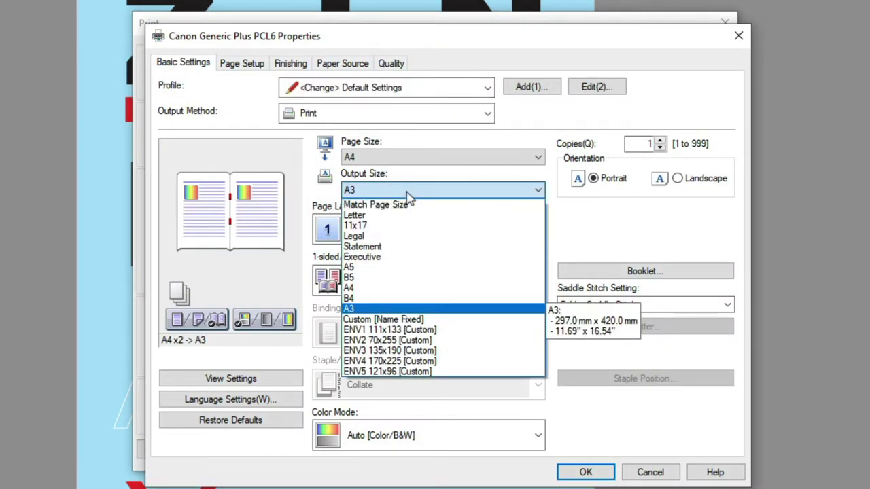
{"action": "left_click", "coordinate": [401, 288]}
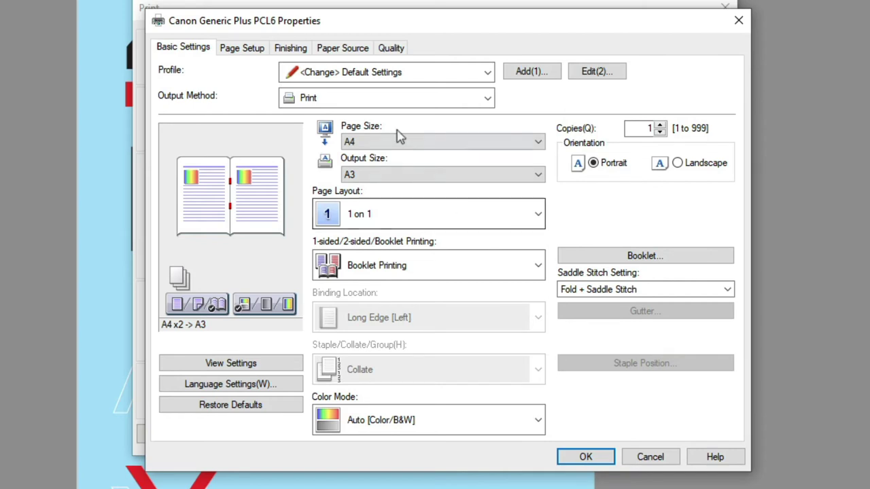
- Set the paper selection to Different for Cover and Others and check the paper source choices for the cover page and other pages
{"action": "left_click", "coordinate": [342, 48]}
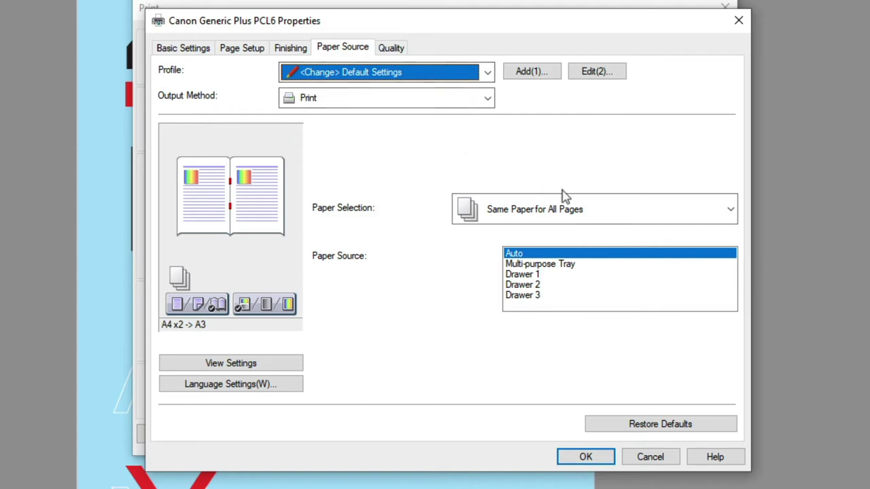
{"action": "left_click", "coordinate": [620, 215]}
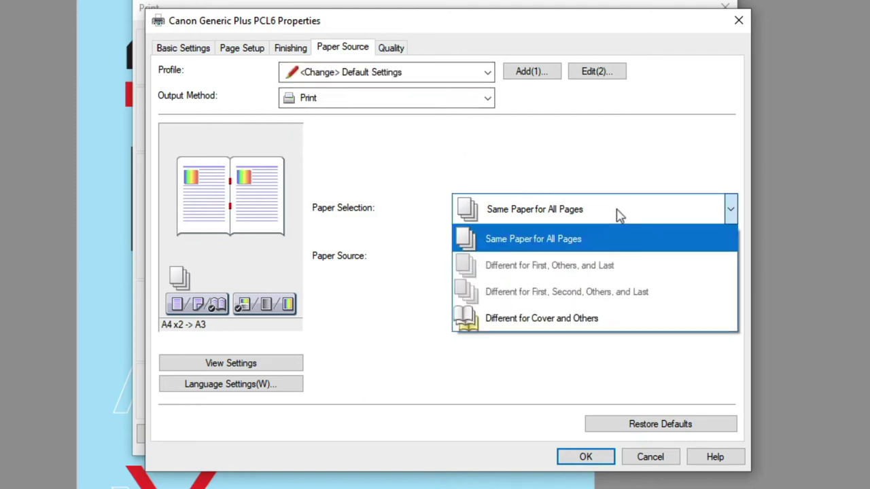
{"action": "left_click", "coordinate": [617, 320]}
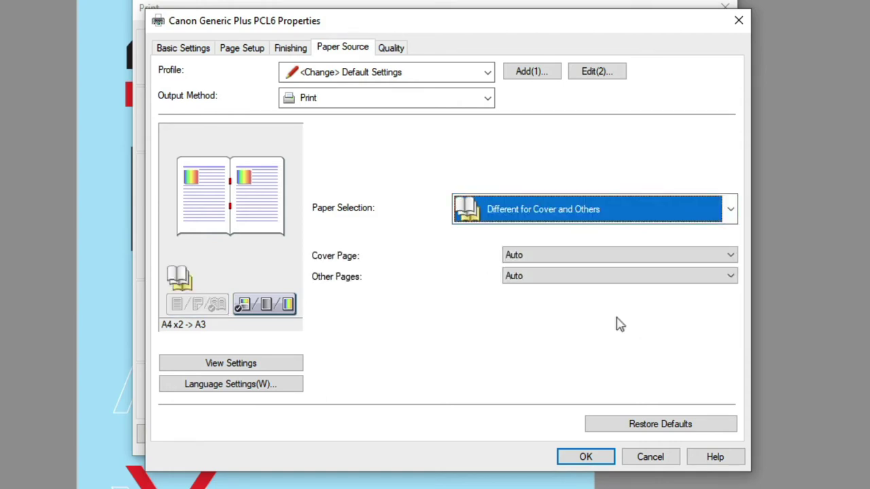
{"action": "left_click", "coordinate": [561, 257]}
{"action": "left_click", "coordinate": [564, 280]}
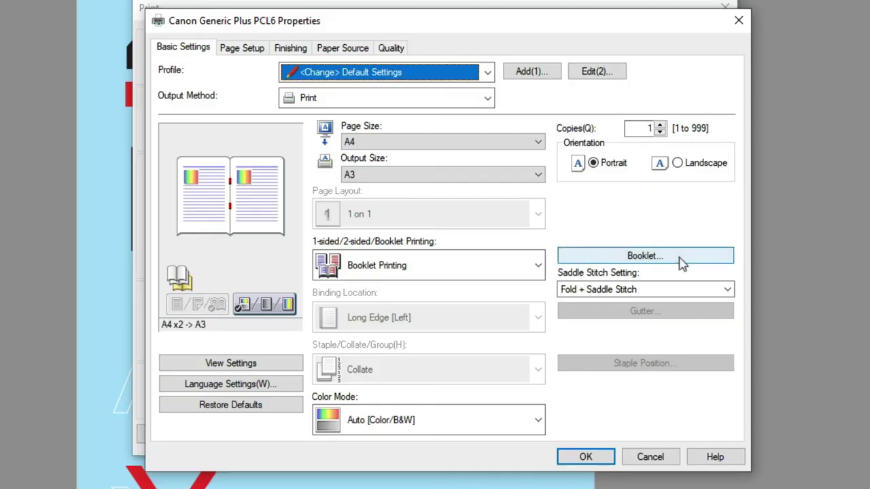
- Review the detailed booklet settings and save the current print configuration as a profile named My Booklet
{"action": "left_click", "coordinate": [679, 258]}
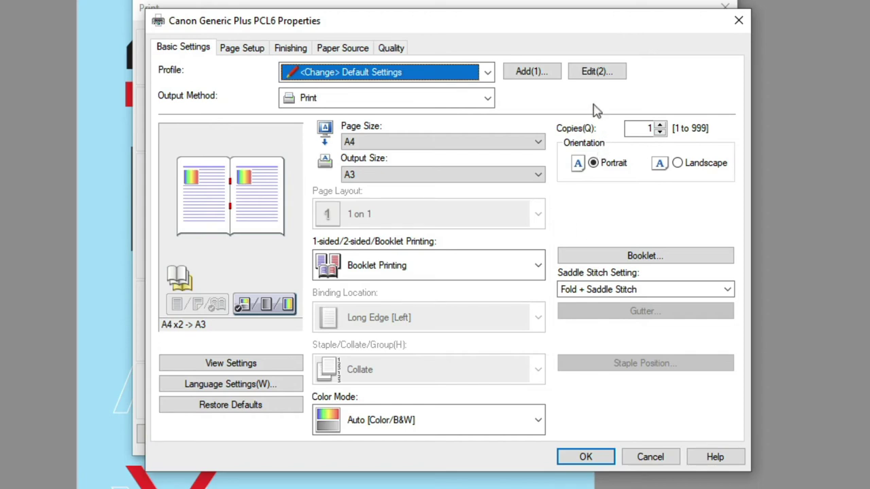
{"action": "left_click", "coordinate": [534, 75]}
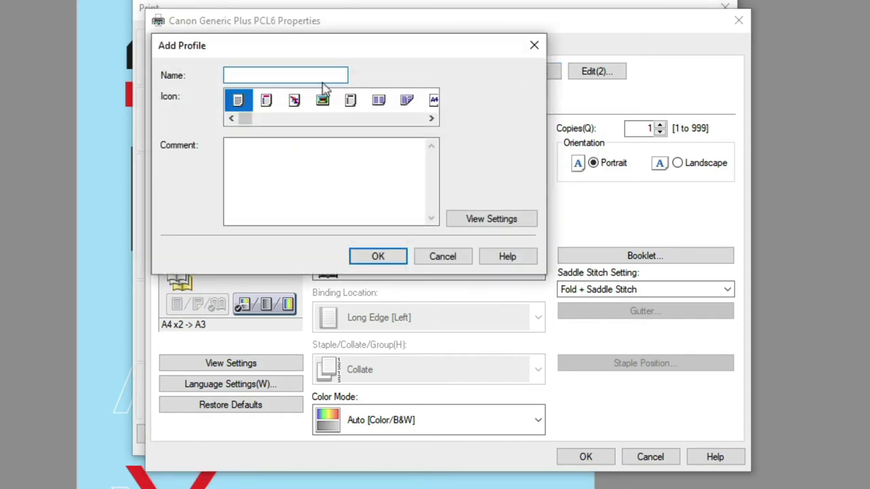
{"action": "type", "text": "My Booklet"}
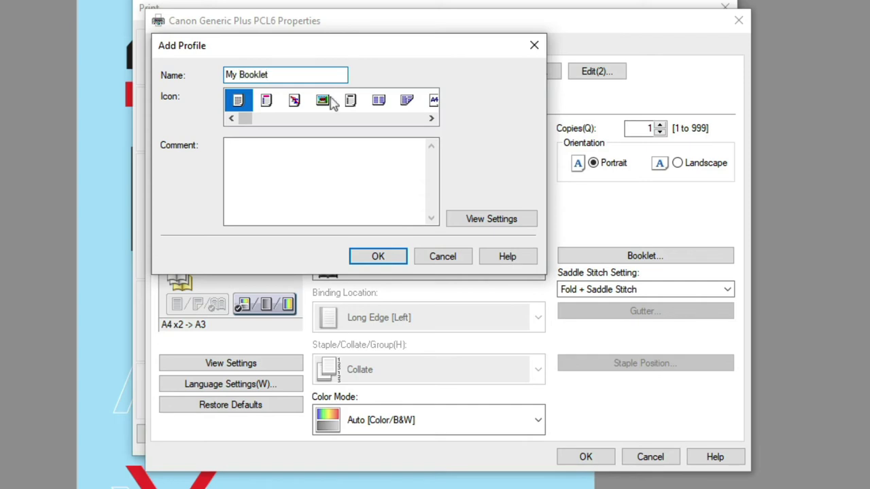
{"action": "left_click", "coordinate": [378, 256]}
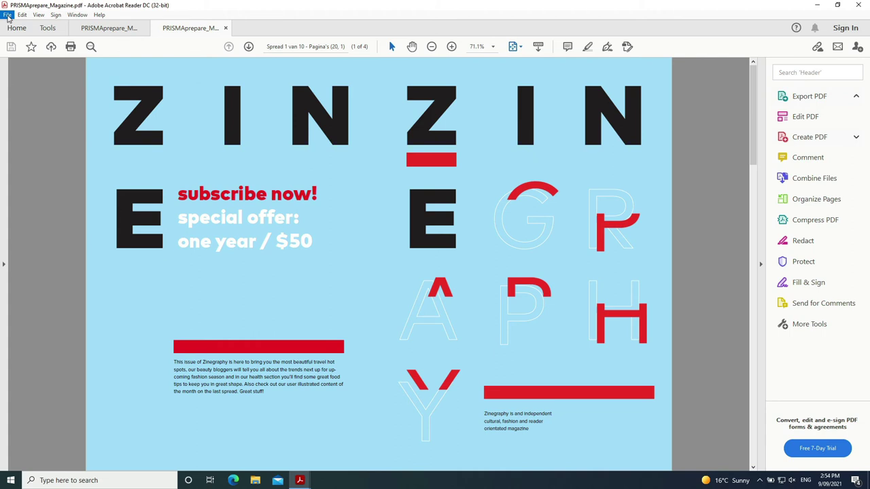
- Open the Canon printer's properties for the imposed PRISMAprepare_Magazine.pdf and set both page size and output size to A3
{"action": "left_click", "coordinate": [7, 16]}
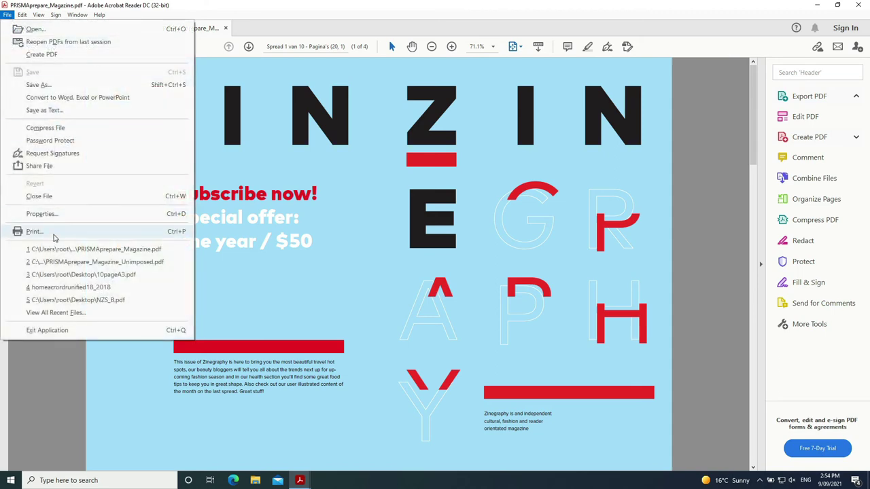
{"action": "left_click", "coordinate": [28, 232]}
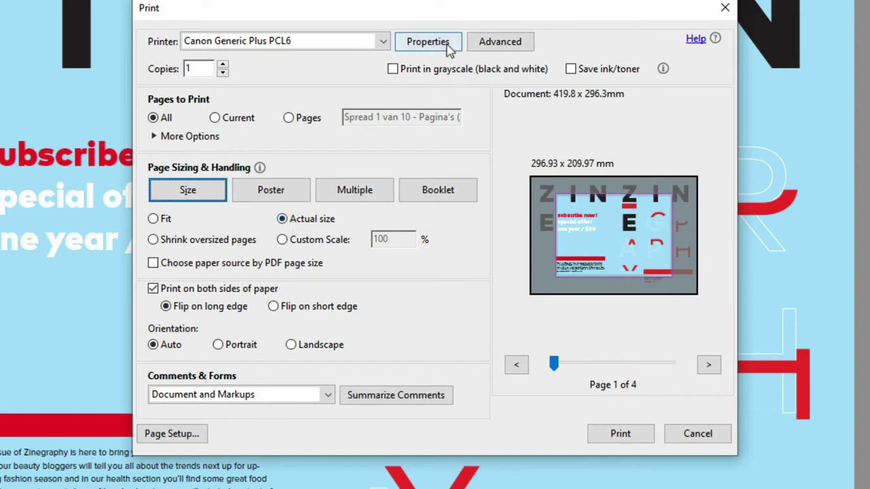
{"action": "left_click", "coordinate": [401, 46]}
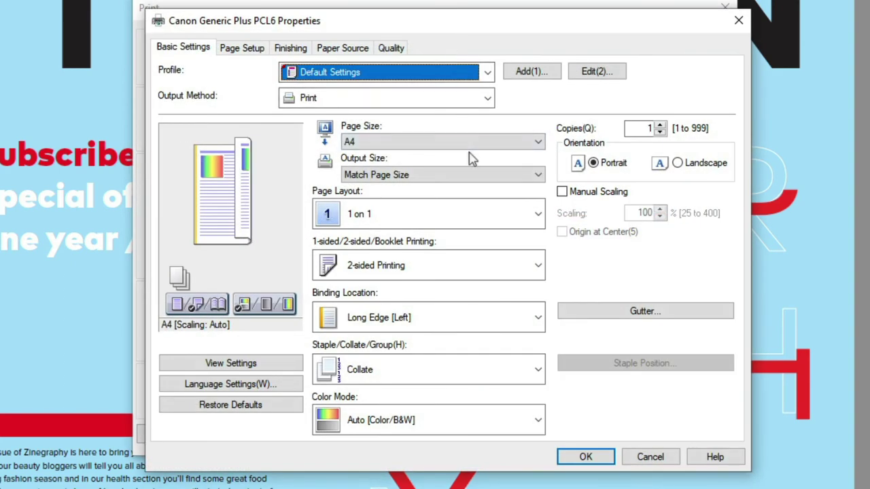
{"action": "left_click", "coordinate": [422, 145]}
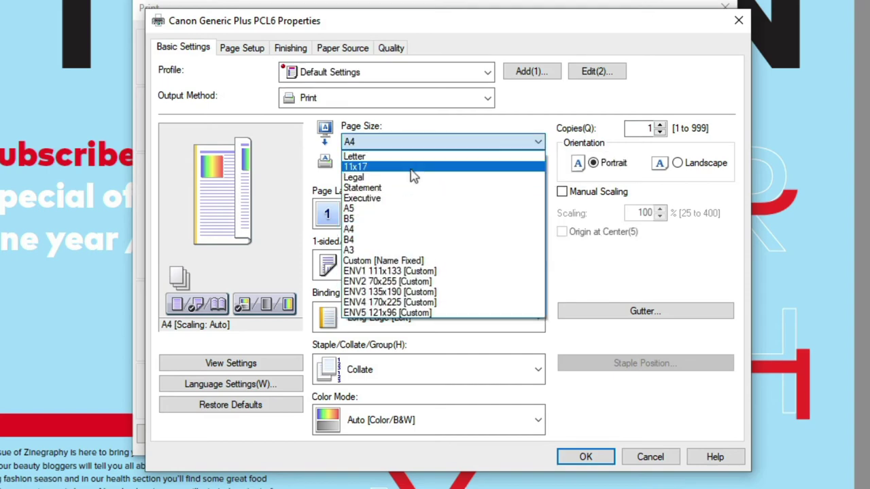
{"action": "left_click", "coordinate": [401, 250]}
{"action": "left_click", "coordinate": [416, 176]}
{"action": "left_click", "coordinate": [381, 293]}
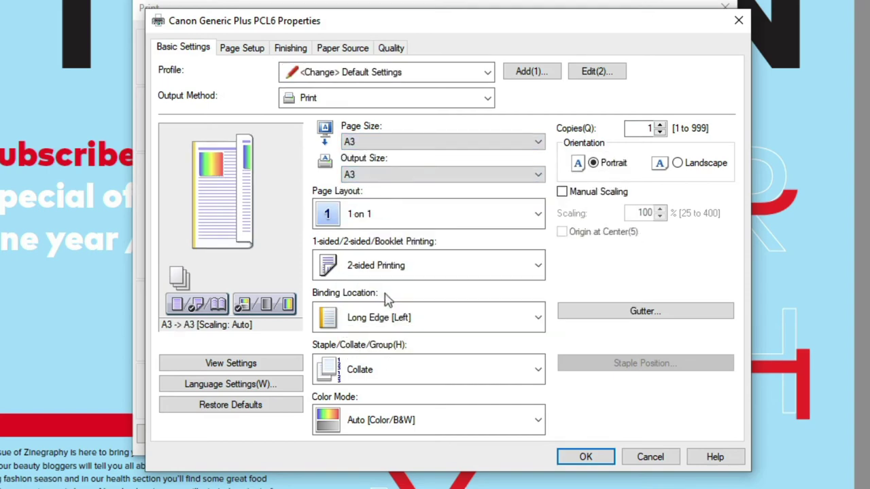
- Choose Booklet Printing for the imposed magazine and set its booklet printing process to With Application Settings
{"action": "left_click", "coordinate": [454, 266]}
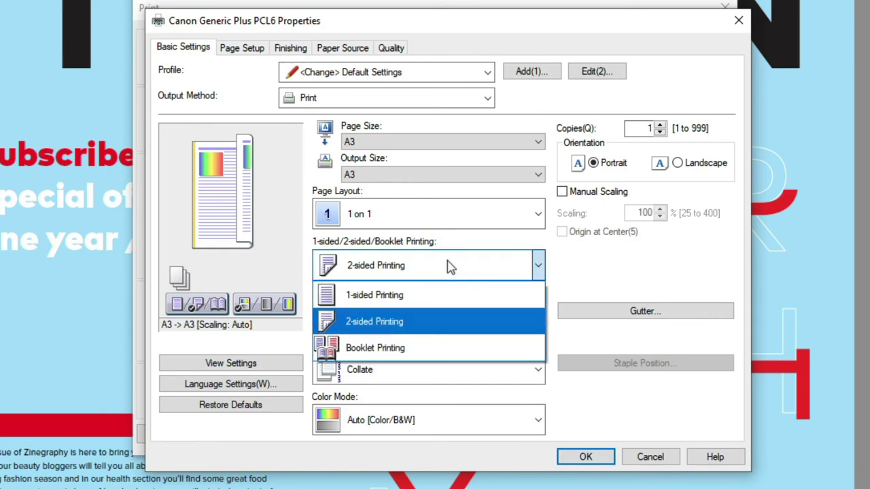
{"action": "left_click", "coordinate": [437, 350]}
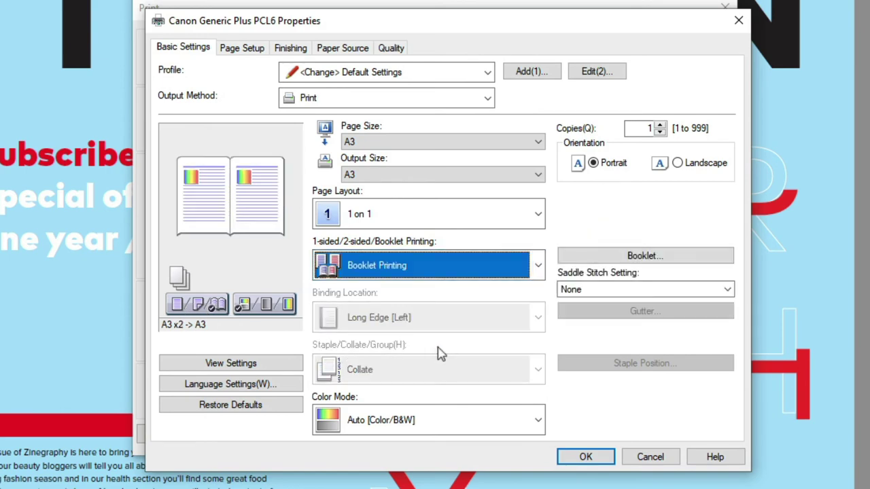
{"action": "left_click", "coordinate": [678, 261]}
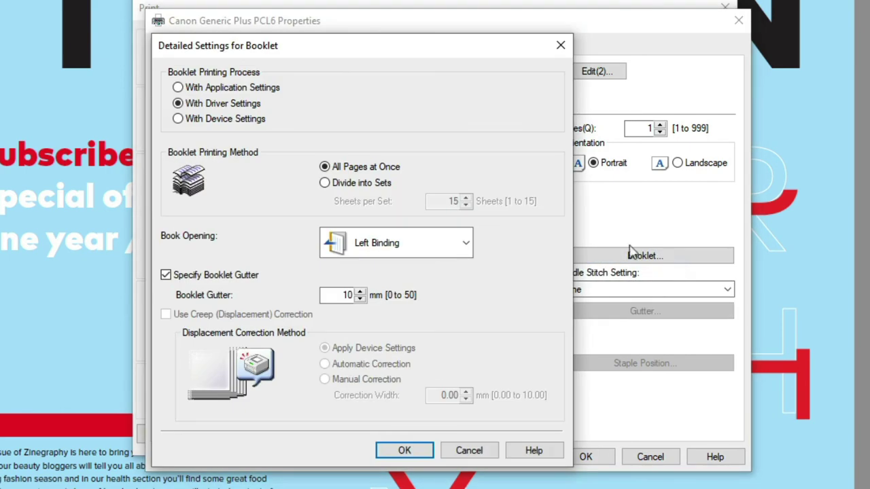
{"action": "left_click", "coordinate": [207, 90]}
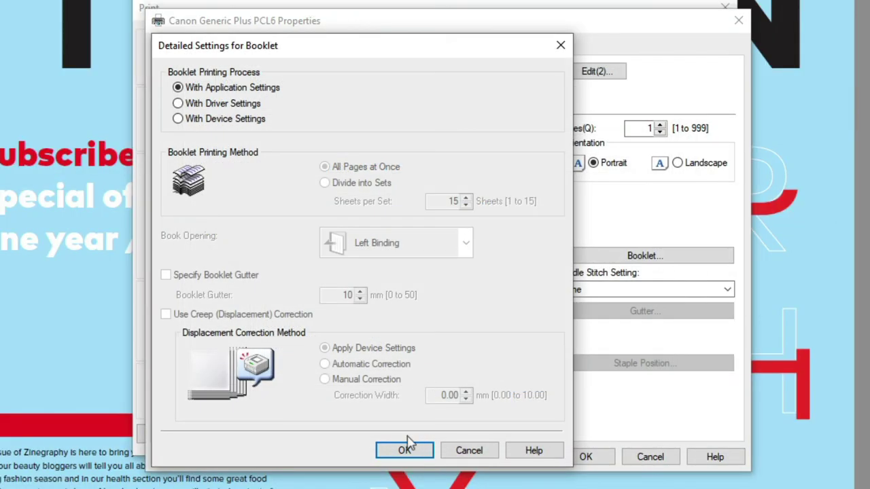
{"action": "left_click", "coordinate": [403, 444]}
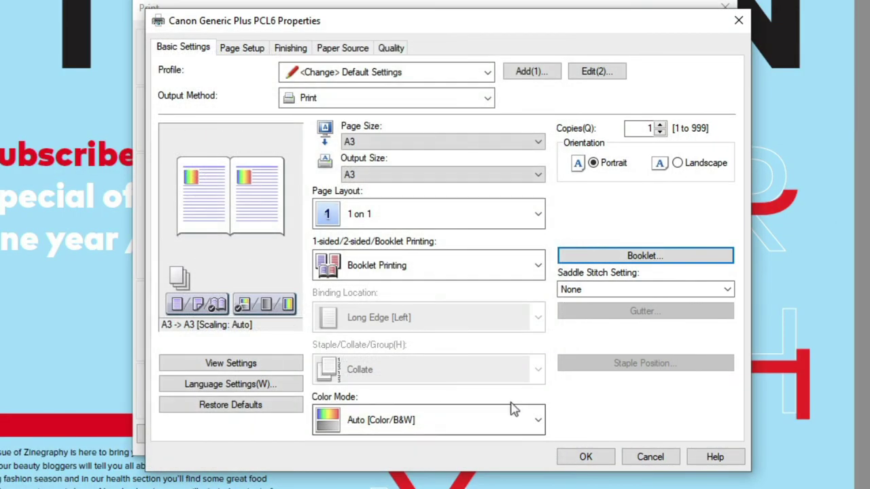
- Set the imposed booklet's saddle stitch setting to Fold + Saddle Stitch
{"action": "left_click", "coordinate": [616, 290]}
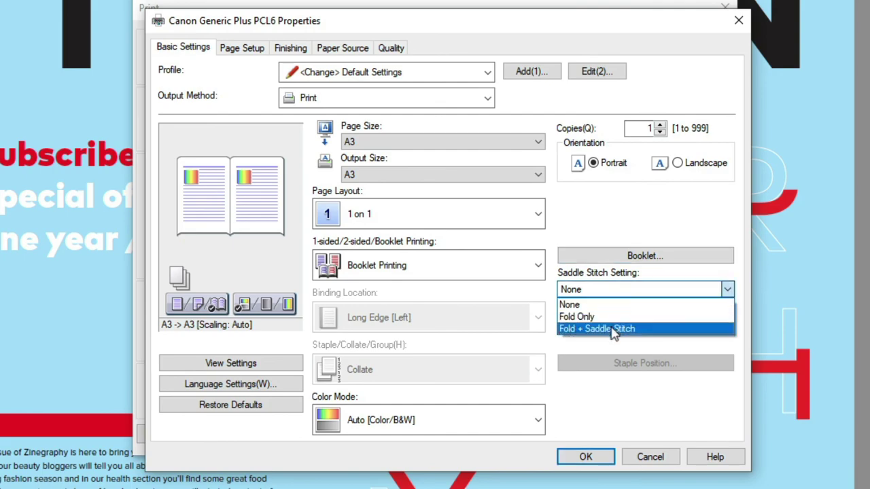